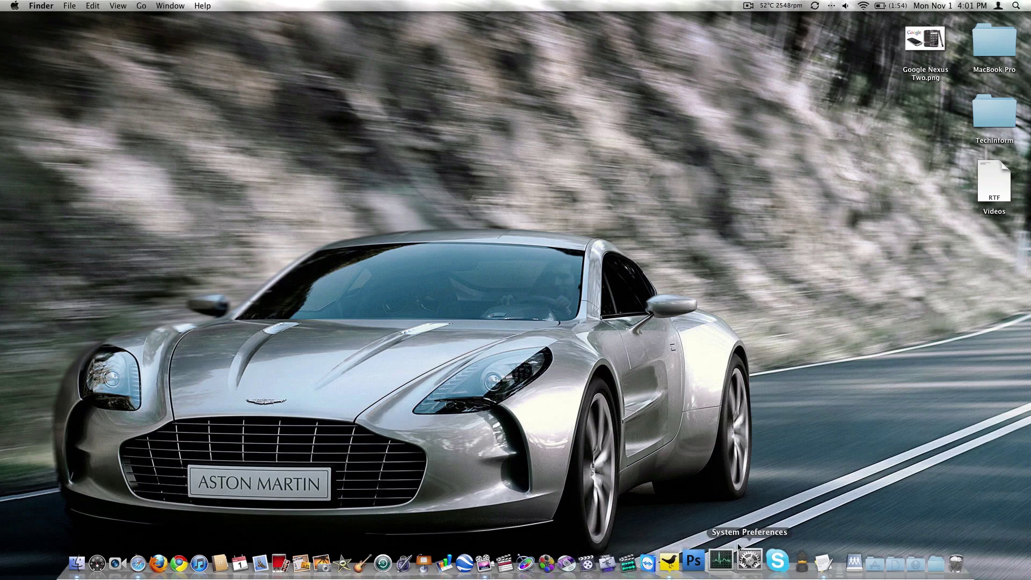
# Bring Safari to the front, showing the YouTube channel page with its featured video.
pyautogui.click(154, 569)
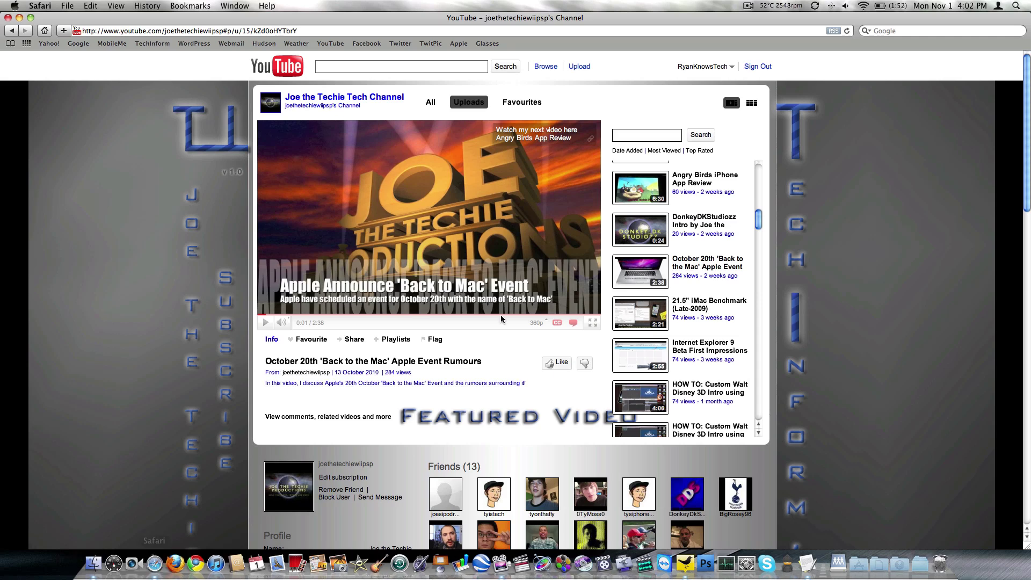
# Browse the channel's Uploads list and profile, then show all open windows with Exposé (F9).
pyautogui.scroll(-8, 719, 256)
pyautogui.scroll(-15, 719, 256)
pyautogui.scroll(-10, 715, 290)
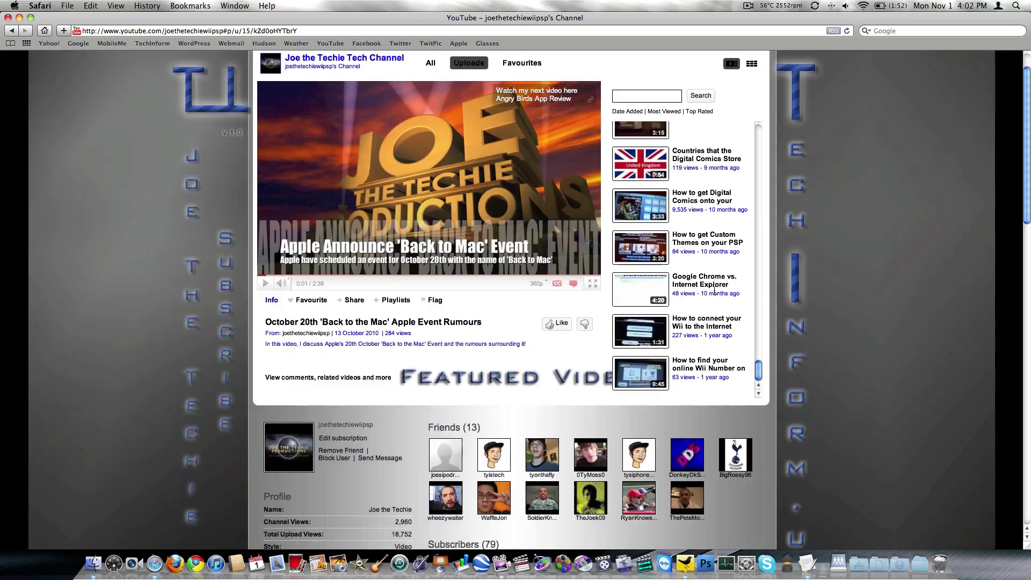
pyautogui.scroll(15, 733, 344)
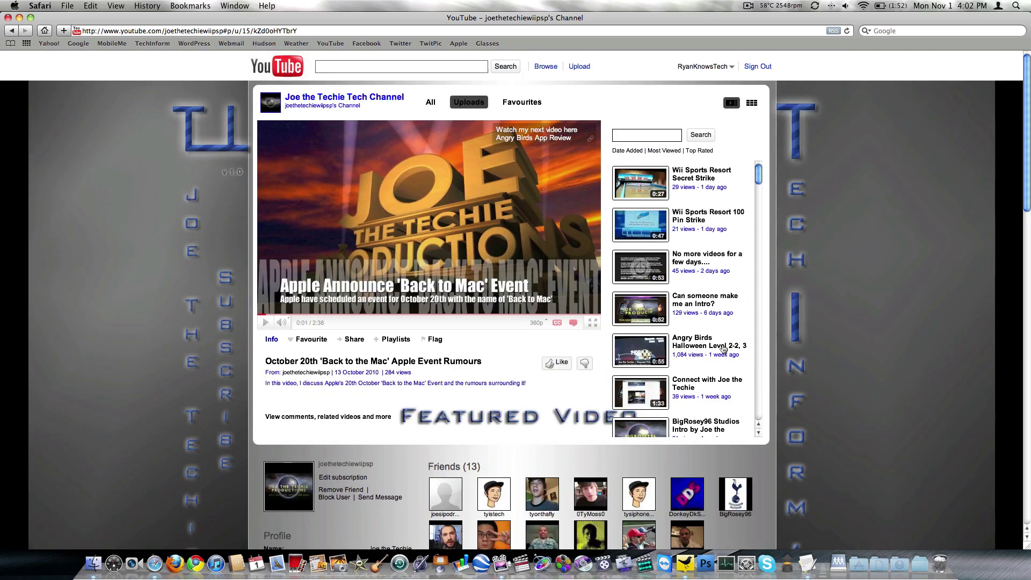
pyautogui.scroll(-5, 720, 353)
pyautogui.scroll(-5, 719, 353)
pyautogui.scroll(-5, 720, 353)
pyautogui.scroll(-5, 720, 353)
pyautogui.scroll(-5, 720, 353)
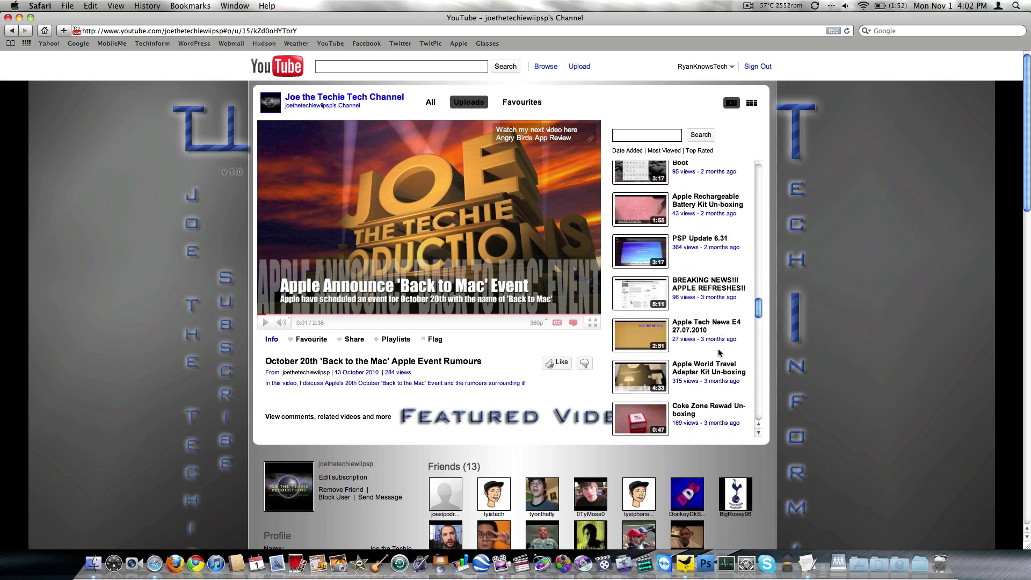
pyautogui.scroll(-3, 720, 353)
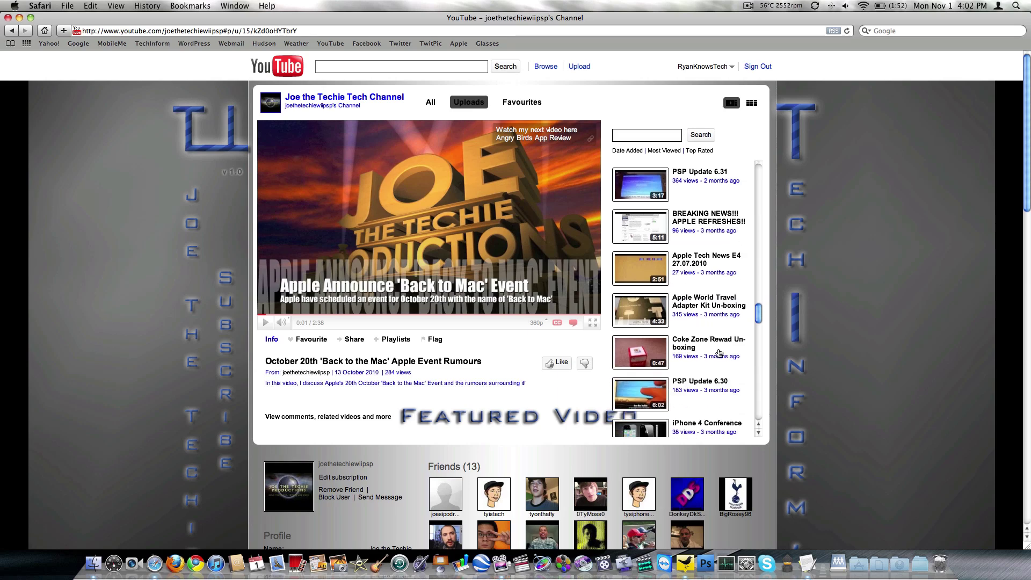
pyautogui.scroll(-10, 825, 380)
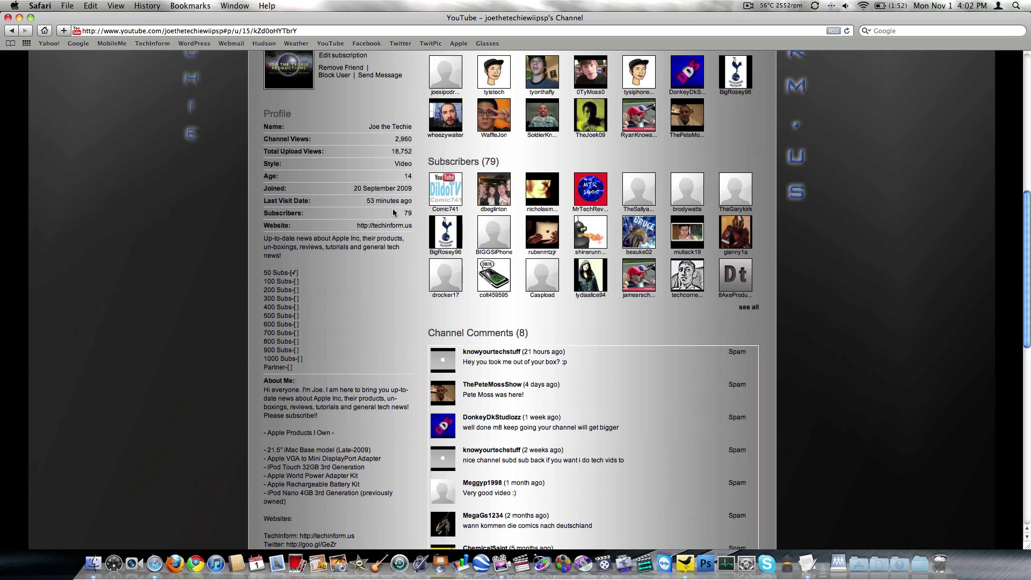
pyautogui.scroll(10, 393, 209)
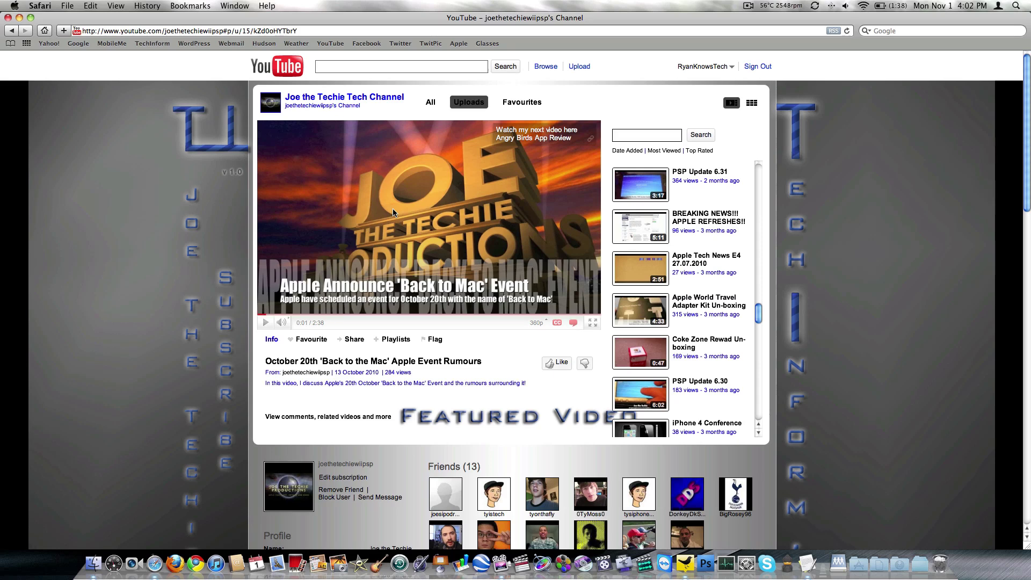
pyautogui.scroll(5, 709, 330)
pyautogui.scroll(5, 709, 329)
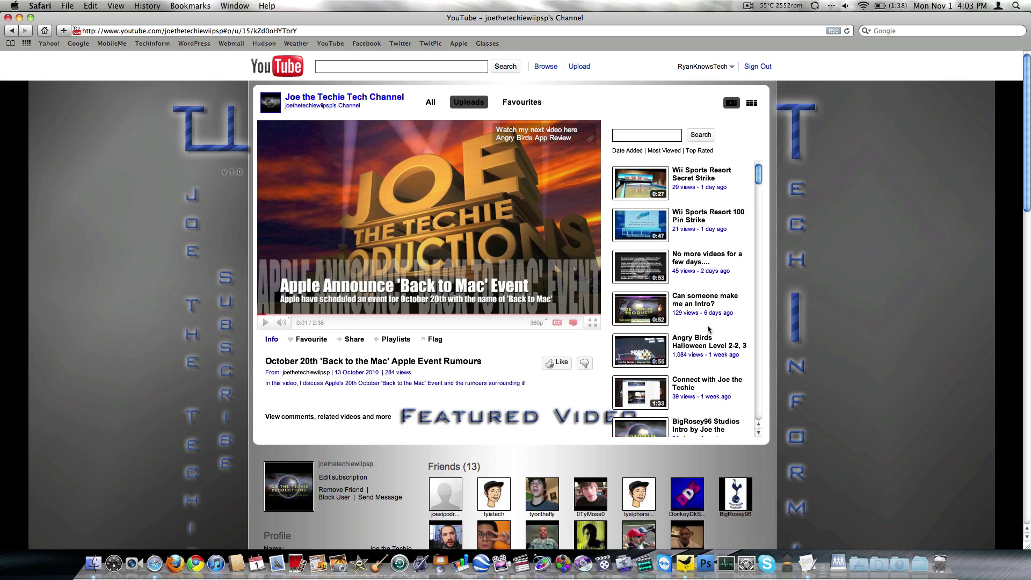
pyautogui.press('F9')
# Switch to TweetDeck and collapse the compose panel so only the tweet columns show.
pyautogui.click(512, 473)
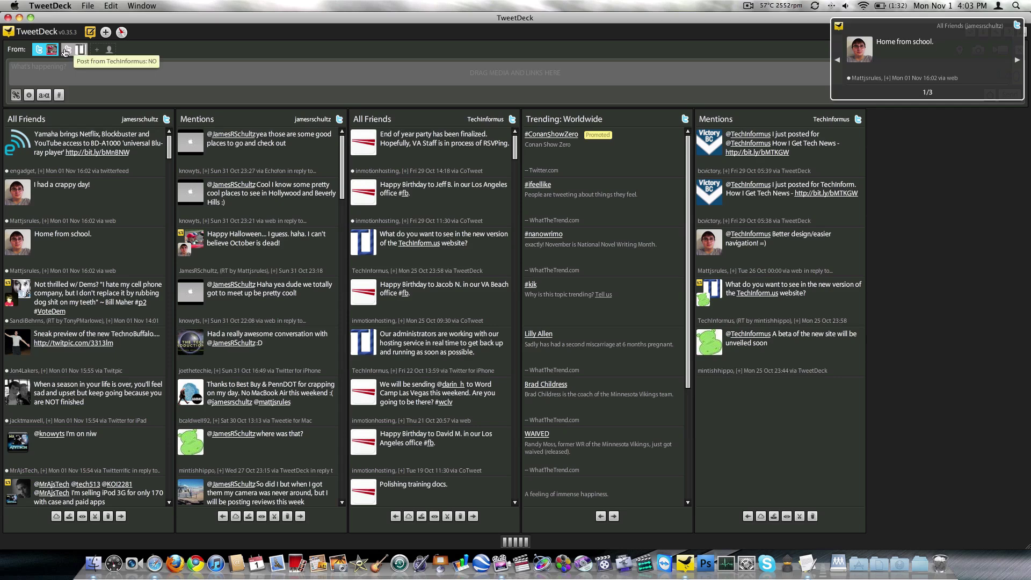
pyautogui.click(90, 33)
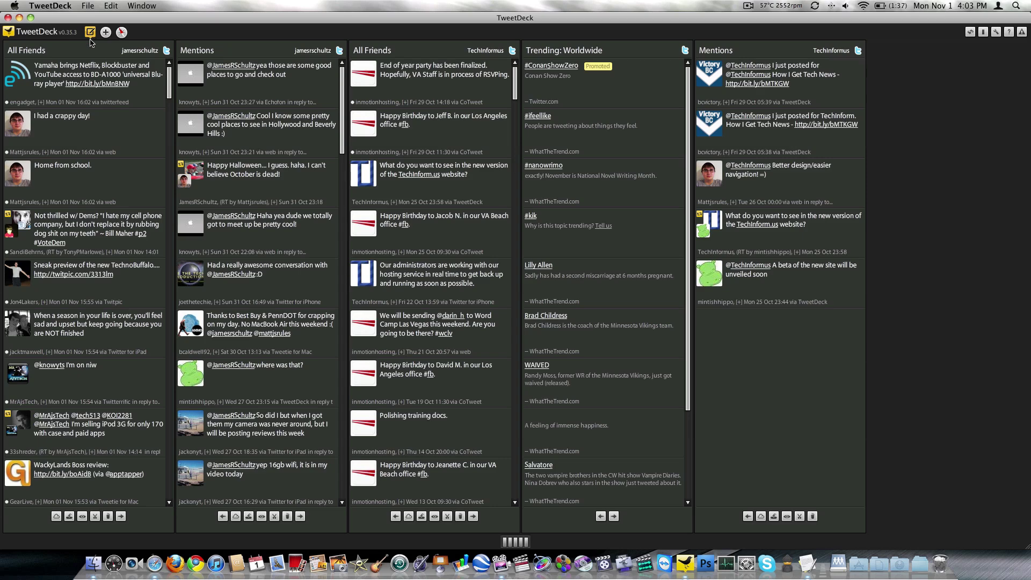
# Reopen the compose panel, then scroll the All Friends column and reveal tweet actions.
pyautogui.click(91, 33)
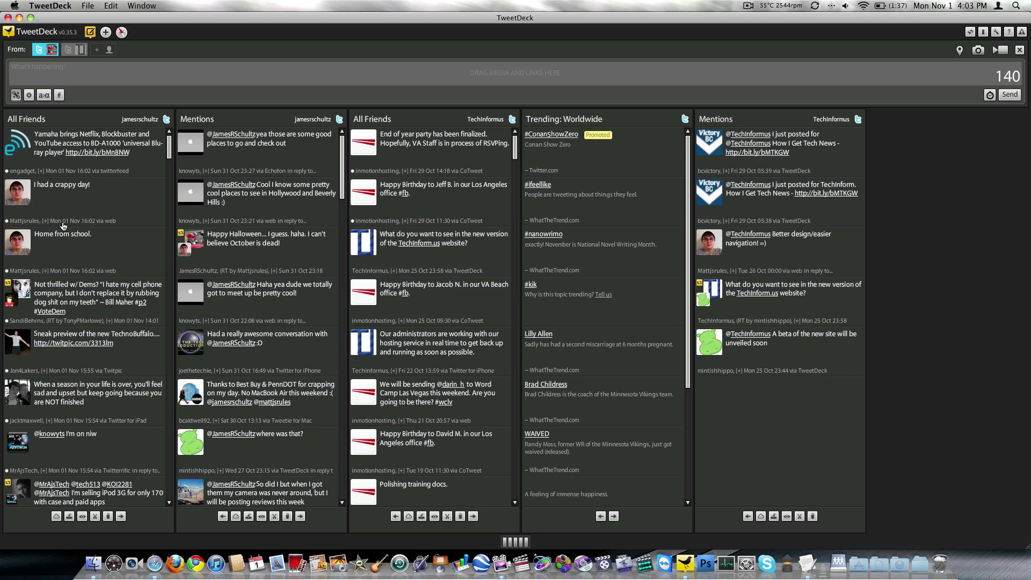
pyautogui.scroll(-15, 62, 227)
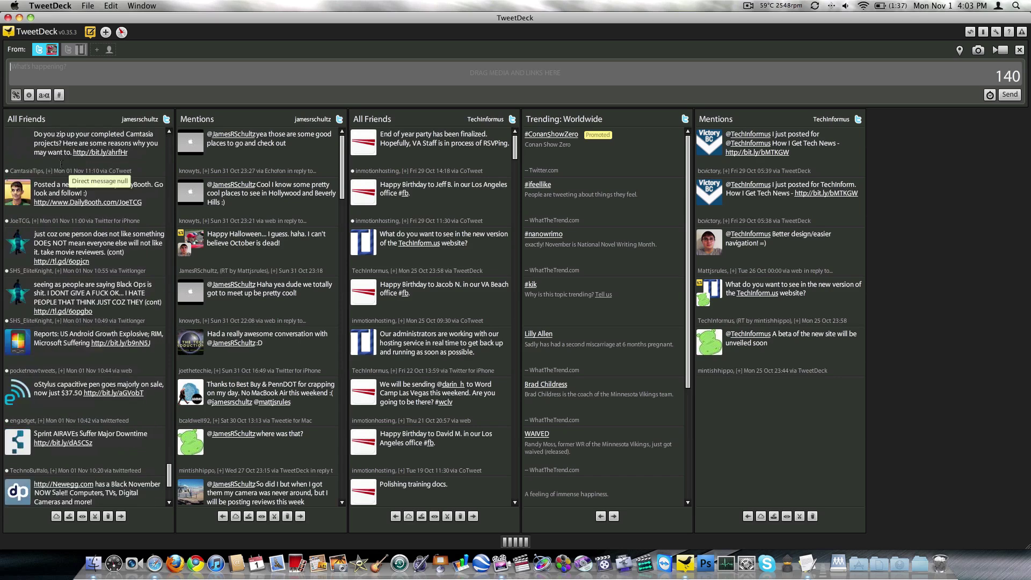
pyautogui.scroll(-3, 61, 164)
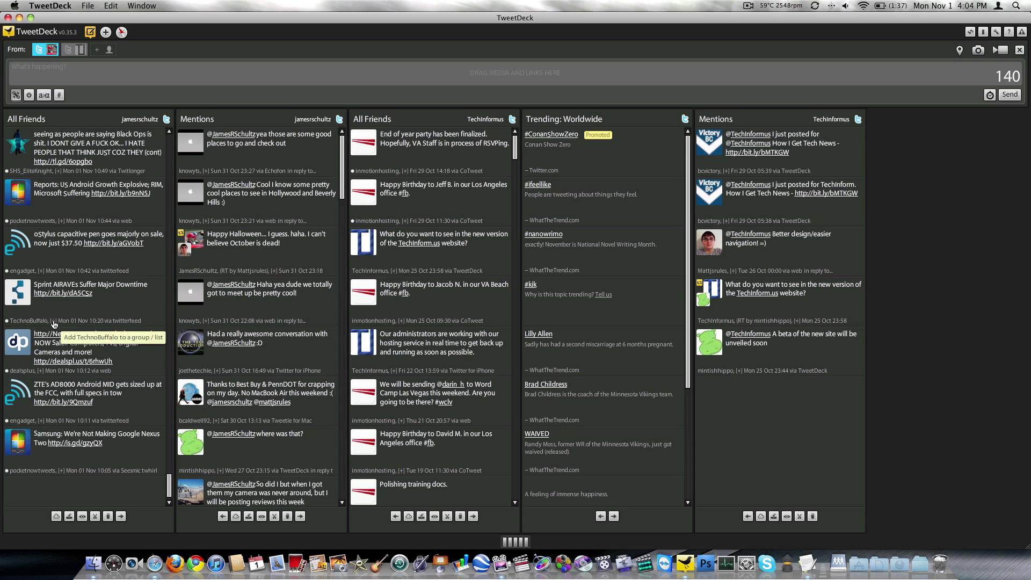
pyautogui.scroll(20, 54, 324)
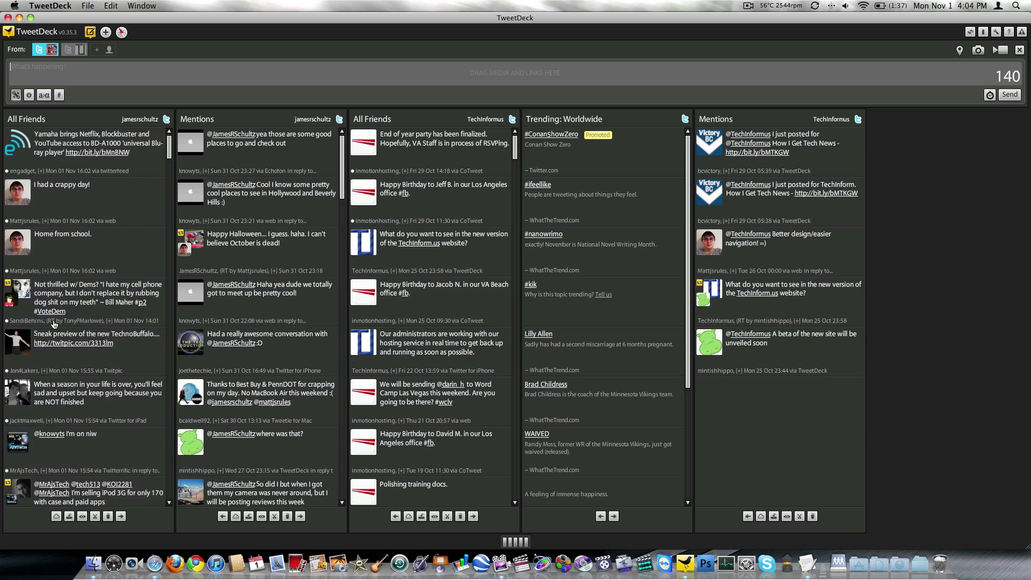
pyautogui.moveTo(201, 195)
pyautogui.moveTo(398, 118)
pyautogui.click(105, 32)
pyautogui.click(439, 260)
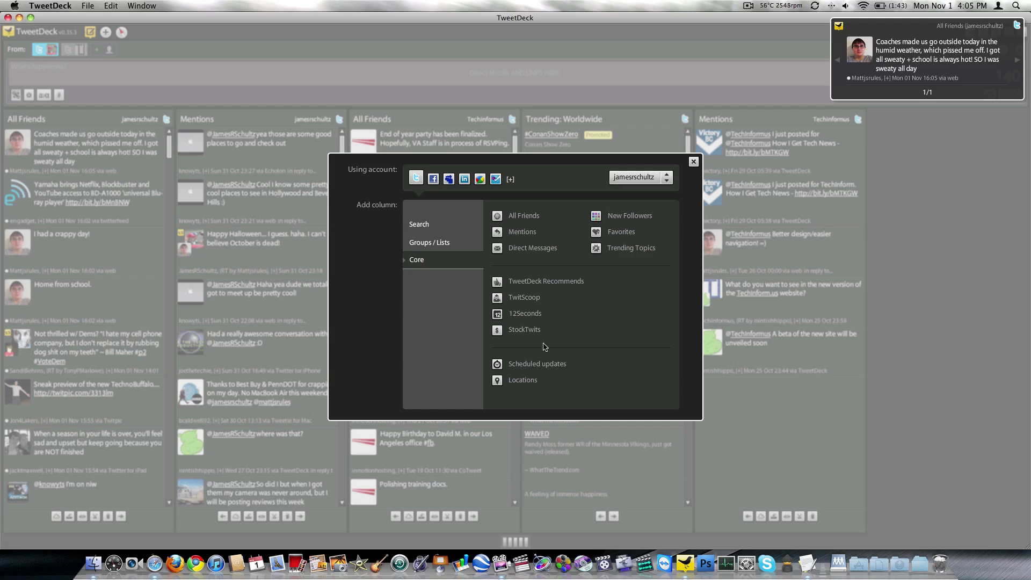
pyautogui.click(645, 183)
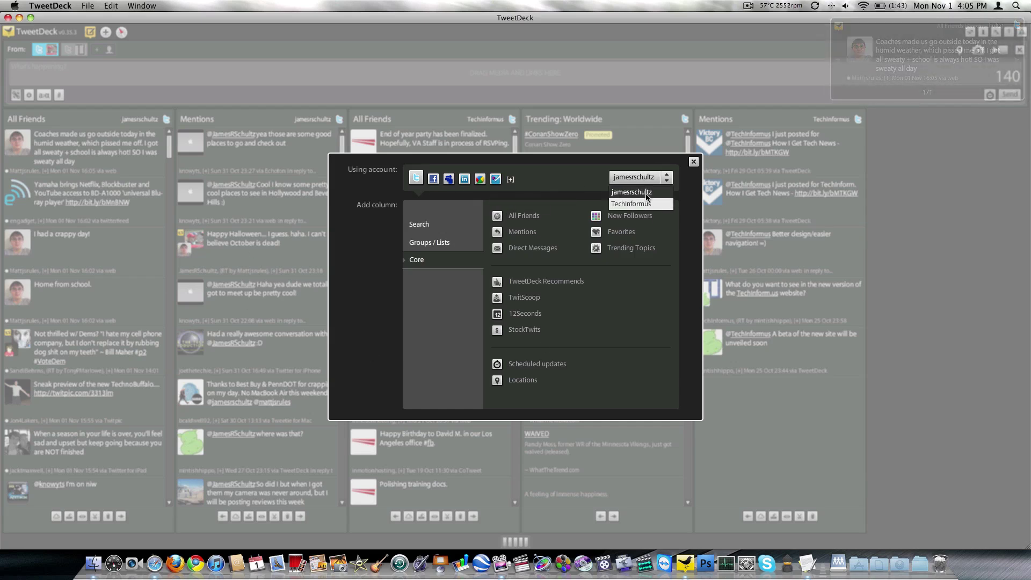
pyautogui.click(694, 162)
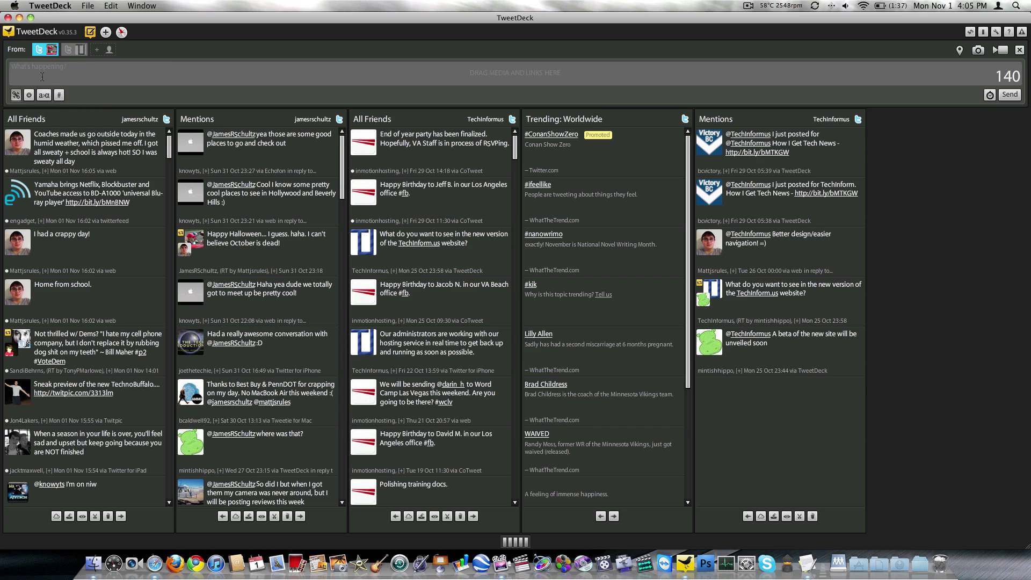
# Type the sample Tweetdeck review tweet, correct the 'Tweeted' typo, and send it.
pyautogui.write('Writing a sample post for T')
pyautogui.write('he Tweeted')
pyautogui.press('BackSpace')
pyautogui.press('BackSpace')
pyautogui.write('deck review on YouTube')
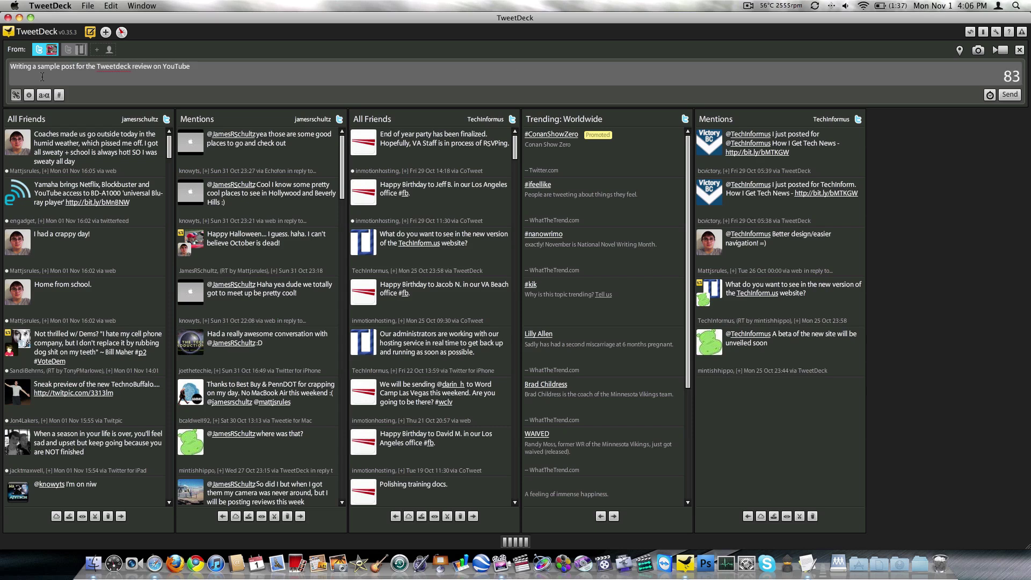
pyautogui.press('Return')
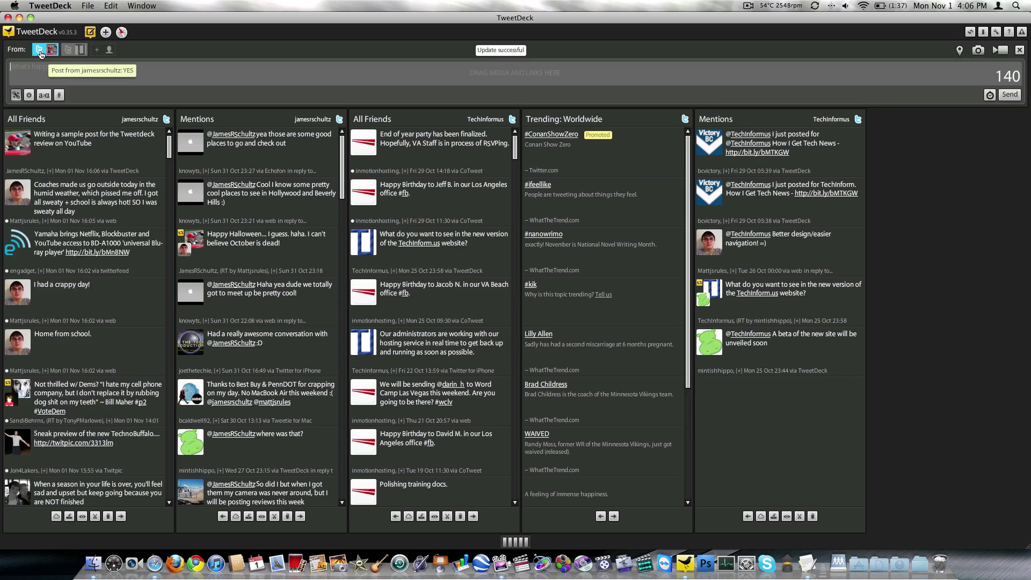
pyautogui.click(75, 50)
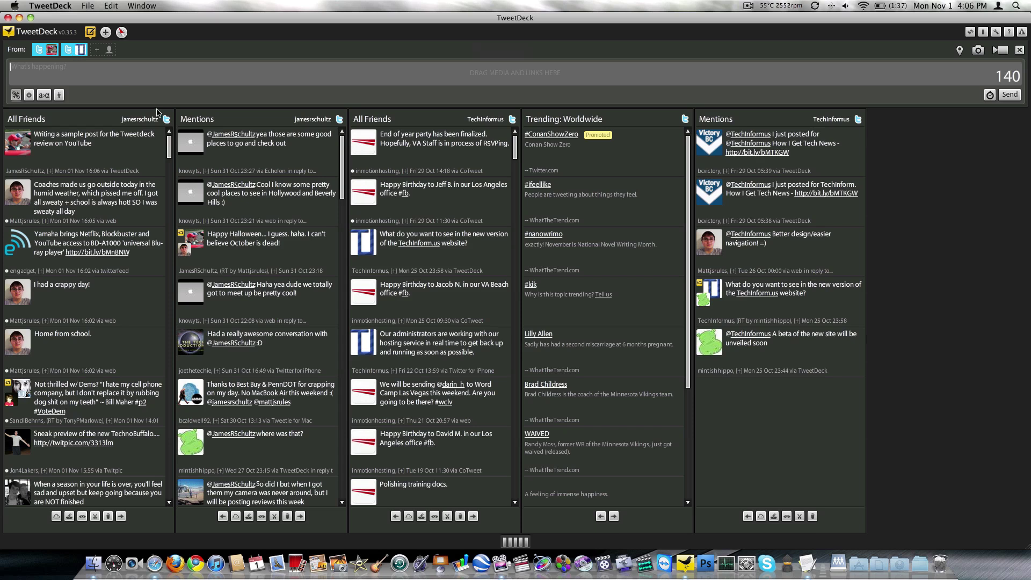
pyautogui.click(45, 49)
pyautogui.click(51, 52)
pyautogui.click(73, 55)
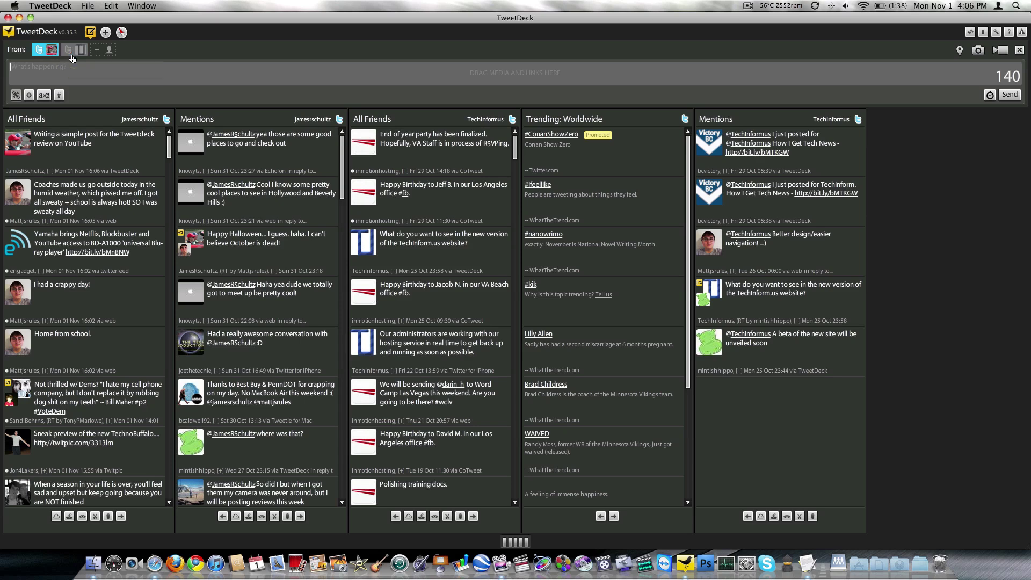
pyautogui.click(110, 52)
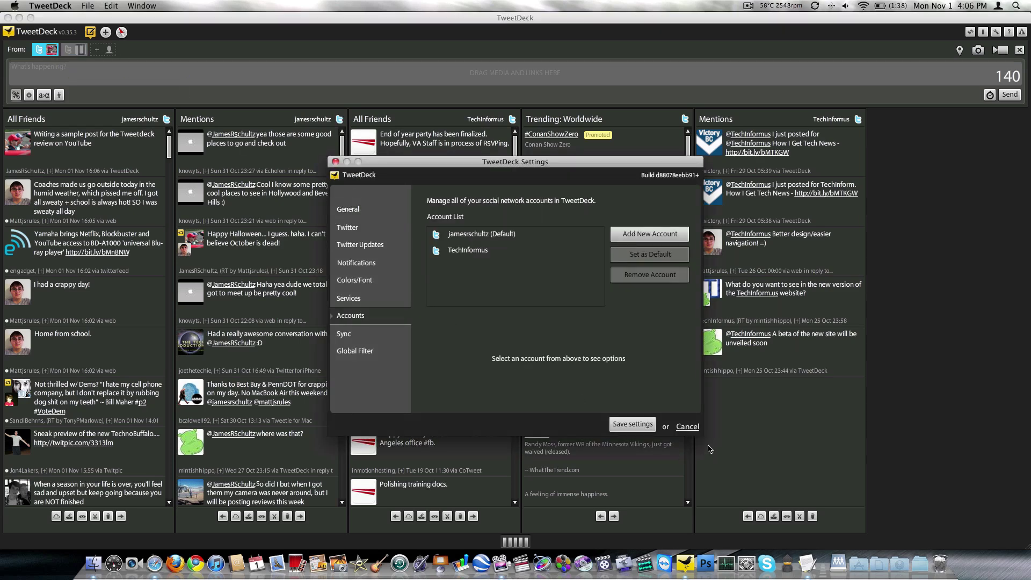
pyautogui.click(695, 432)
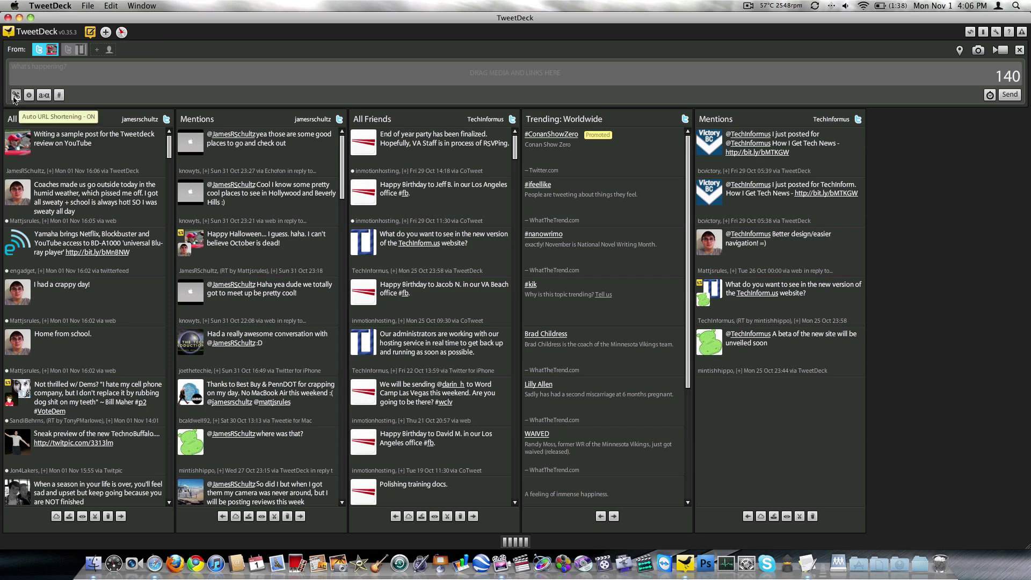
pyautogui.write('http://wwww.techinform')
pyautogui.press('BackSpace')
pyautogui.write('.us')
pyautogui.click(15, 95)
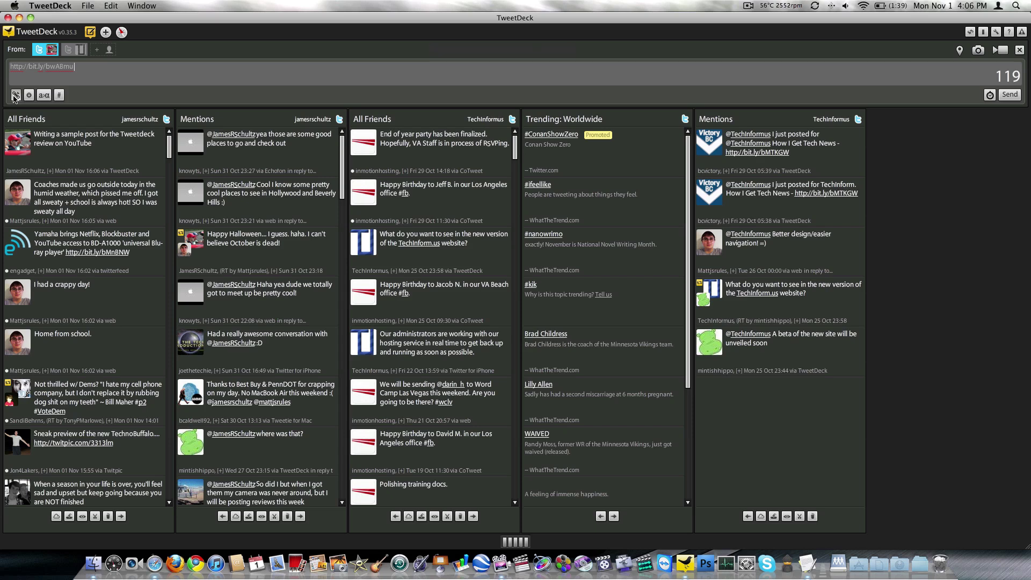
pyautogui.press('super+a')
pyautogui.press('BackSpace')
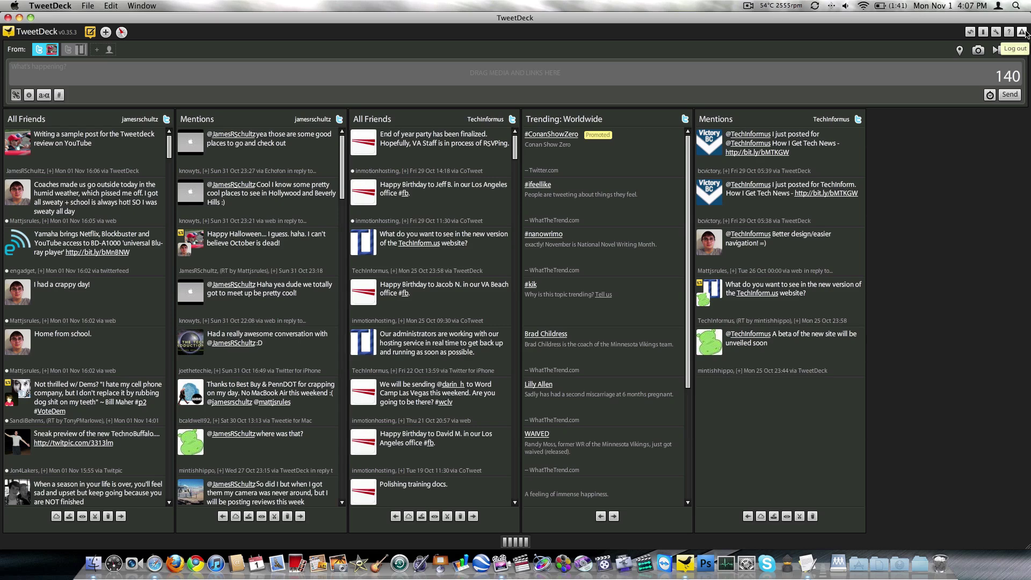
# Open TweetDeck Settings and show the Notifications category.
pyautogui.click(998, 32)
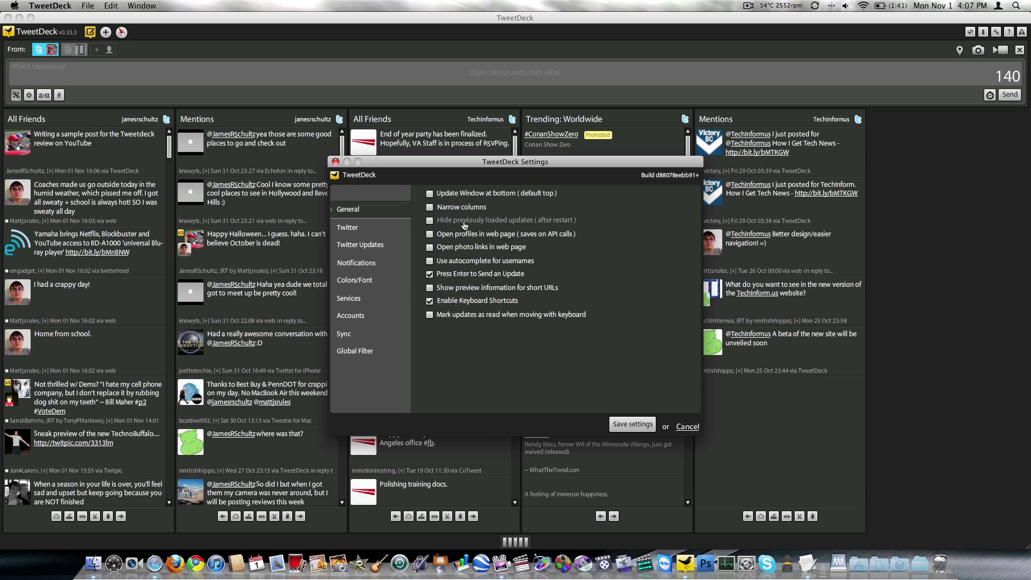
pyautogui.click(356, 263)
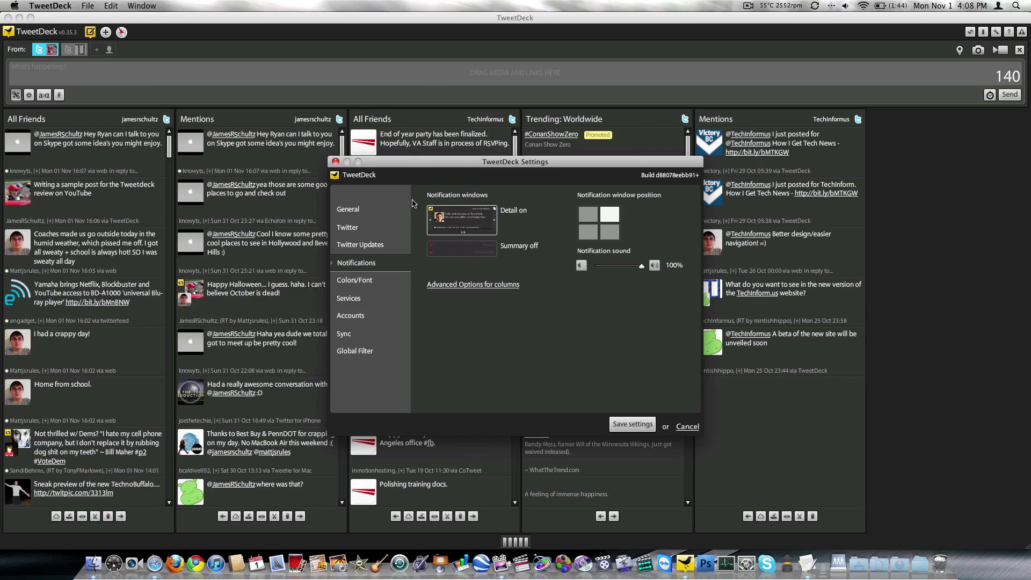
# Open and close the Other actions gear menu on the notified mention.
pyautogui.moveTo(926, 85)
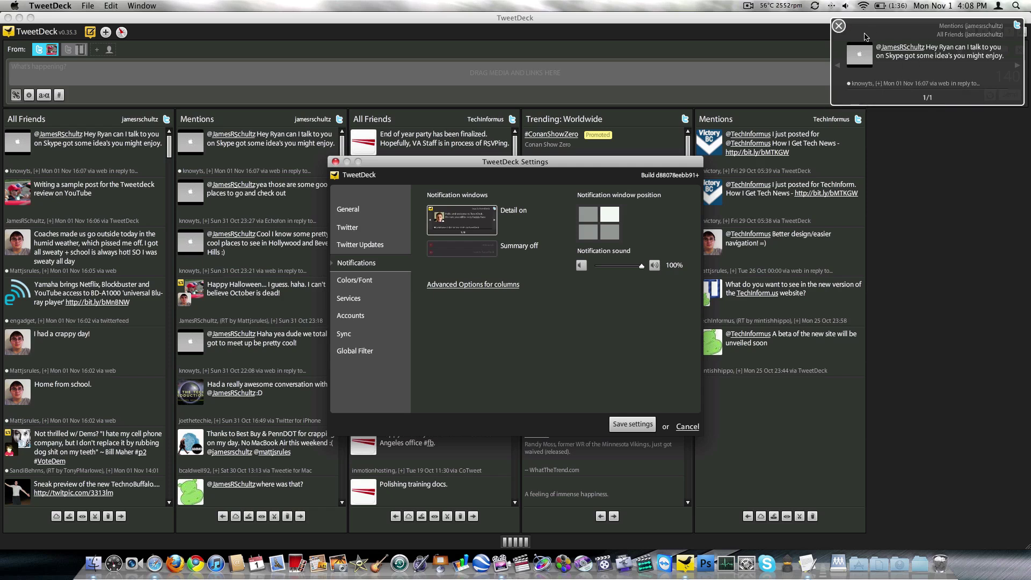
pyautogui.moveTo(858, 49)
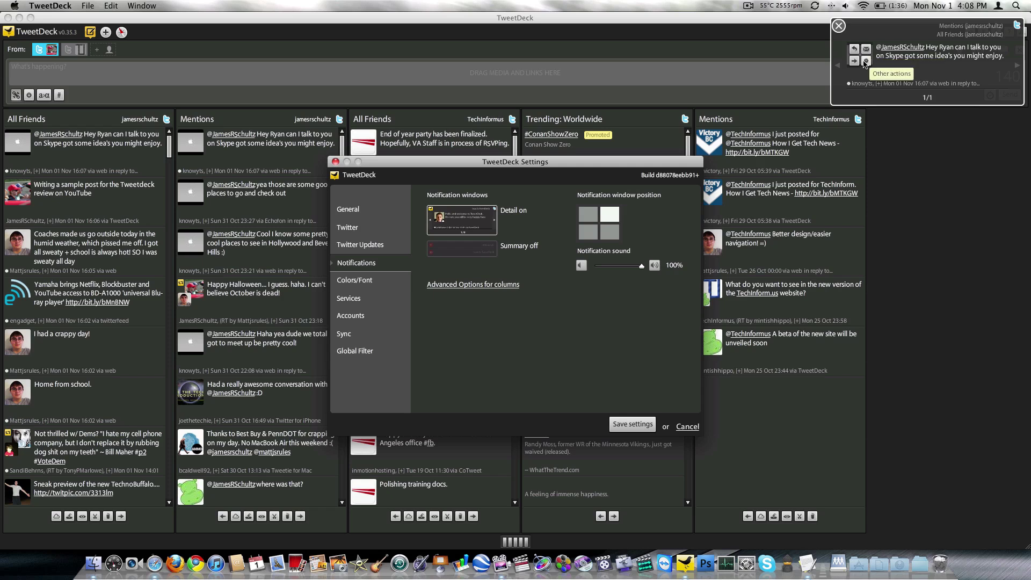
pyautogui.click(865, 61)
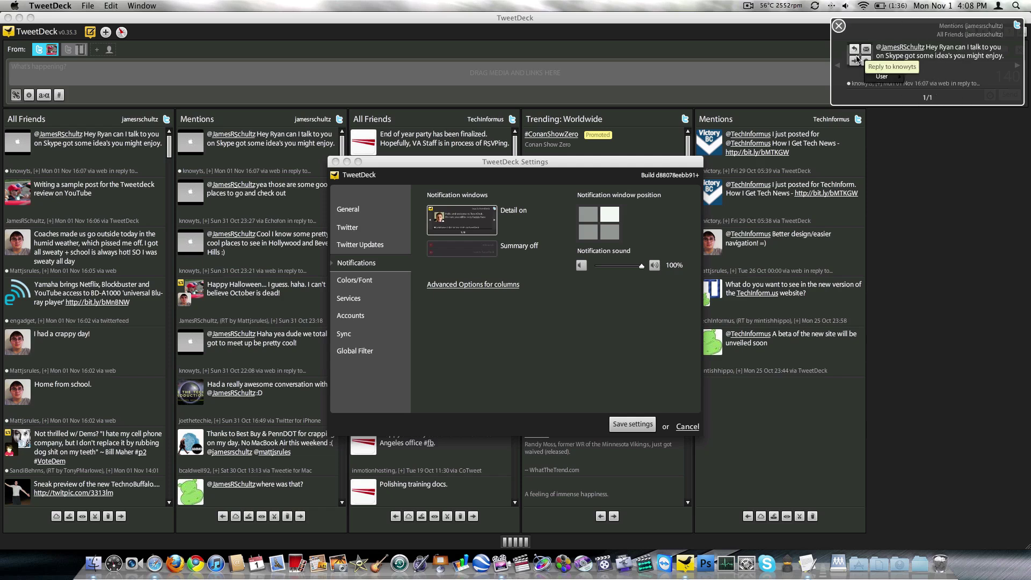
pyautogui.moveTo(886, 66)
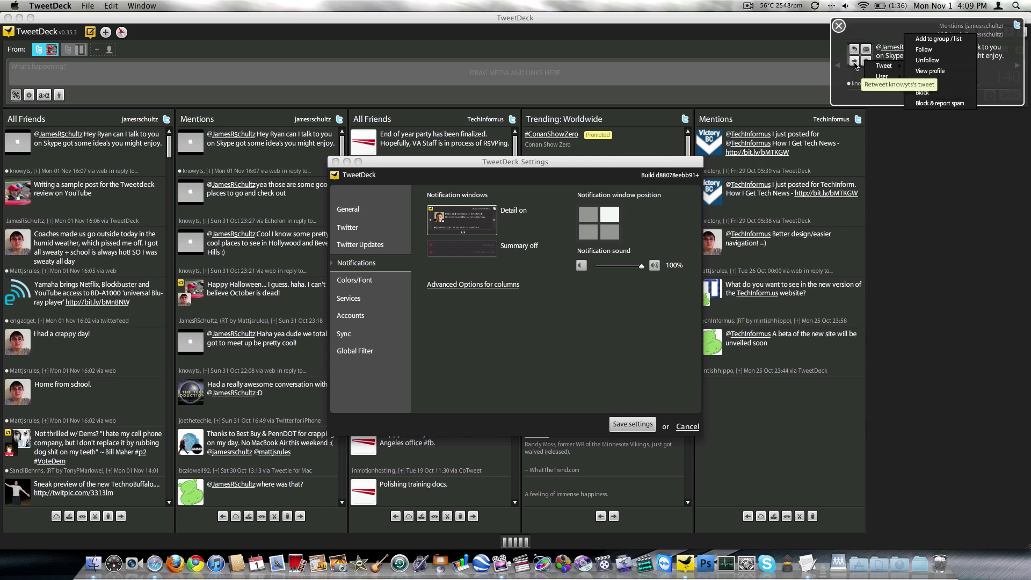
pyautogui.click(850, 73)
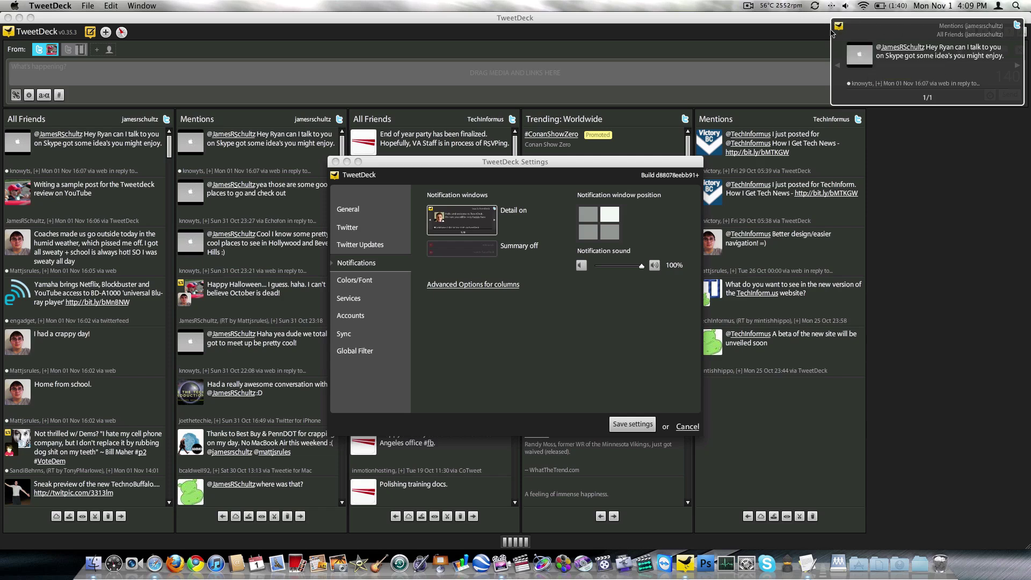
# Dismiss the mention popup and close the Settings window.
pyautogui.moveTo(840, 29)
pyautogui.click(839, 27)
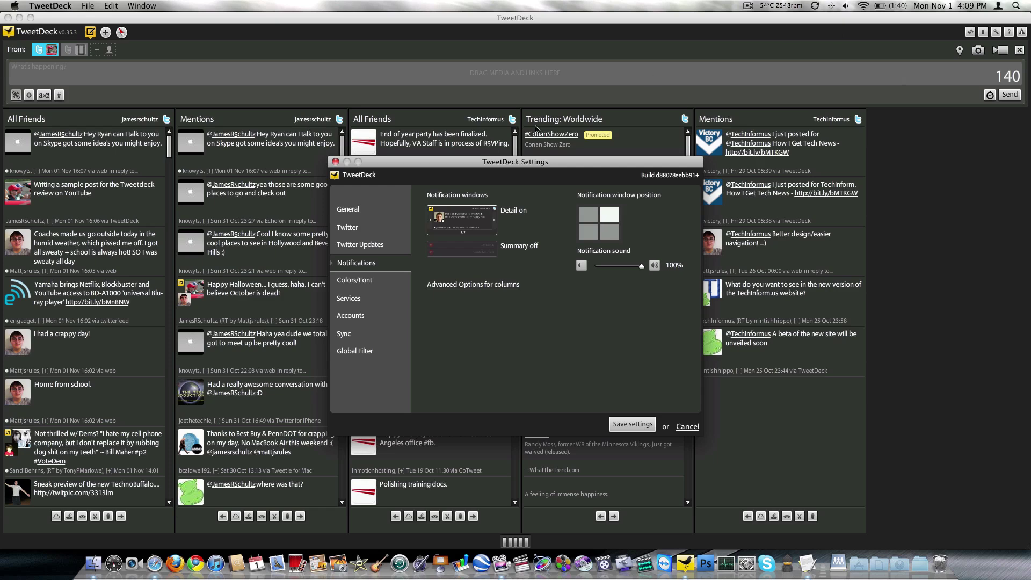
pyautogui.click(336, 161)
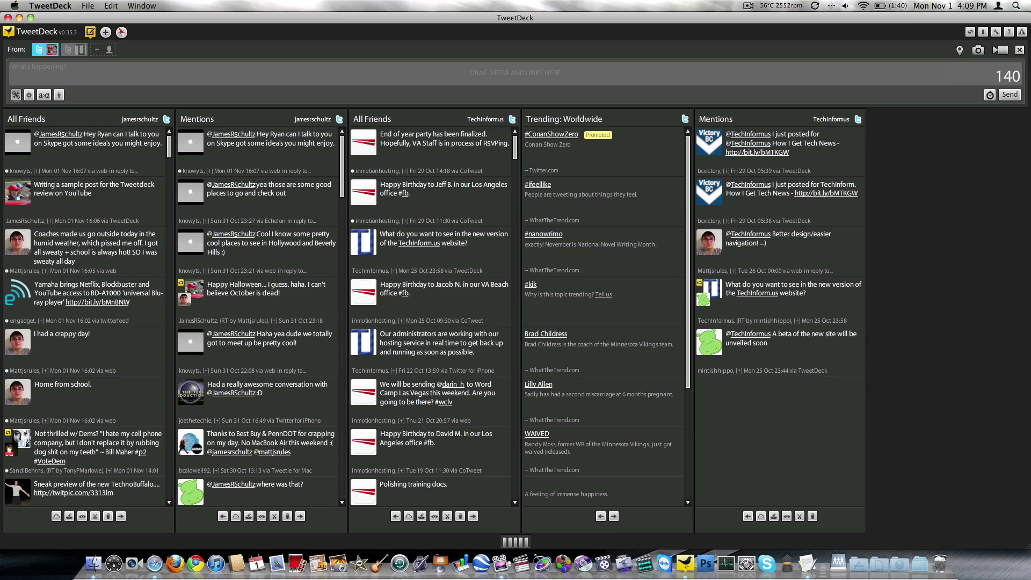
# Select the sample-post tweet, switch to Safari, and hide it to reveal the desktop.
pyautogui.moveTo(27, 194)
pyautogui.click(53, 220)
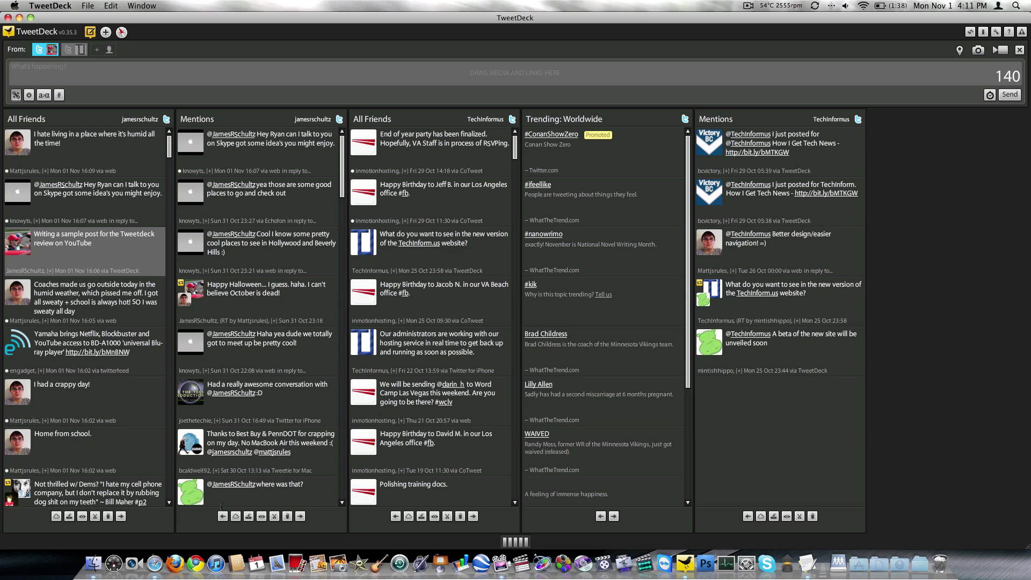
pyautogui.press('super+Tab')
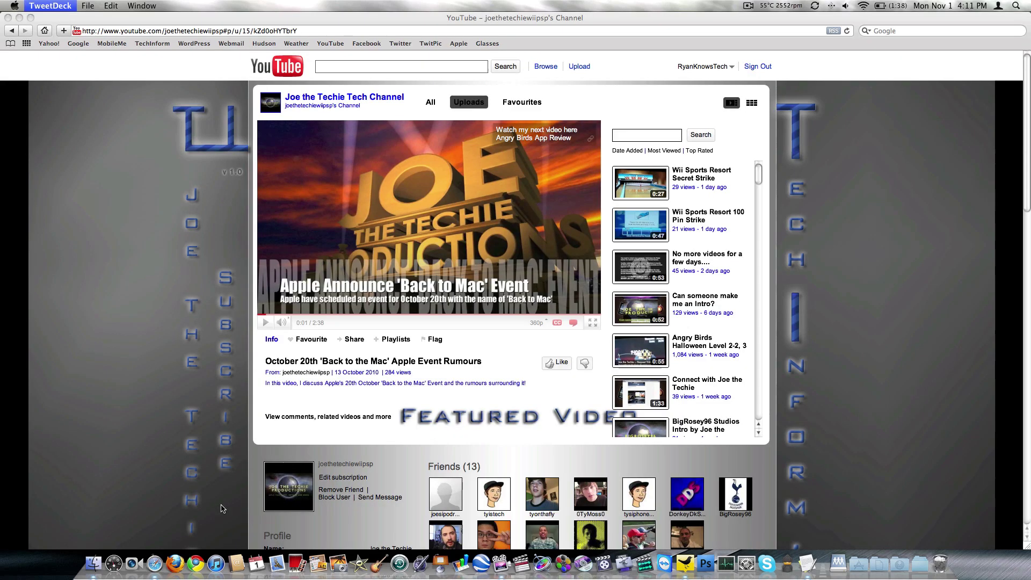
pyautogui.press('super+h')
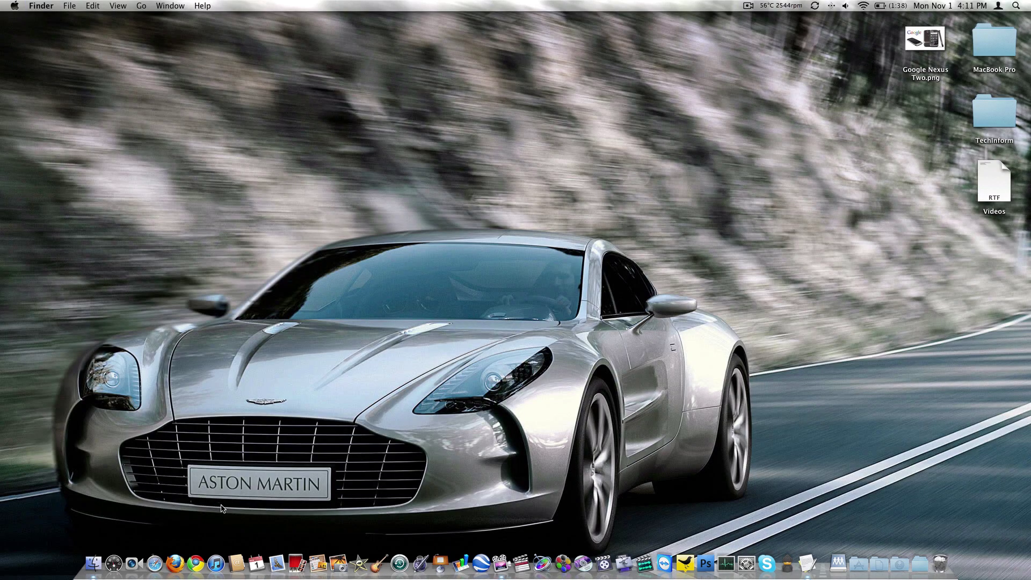